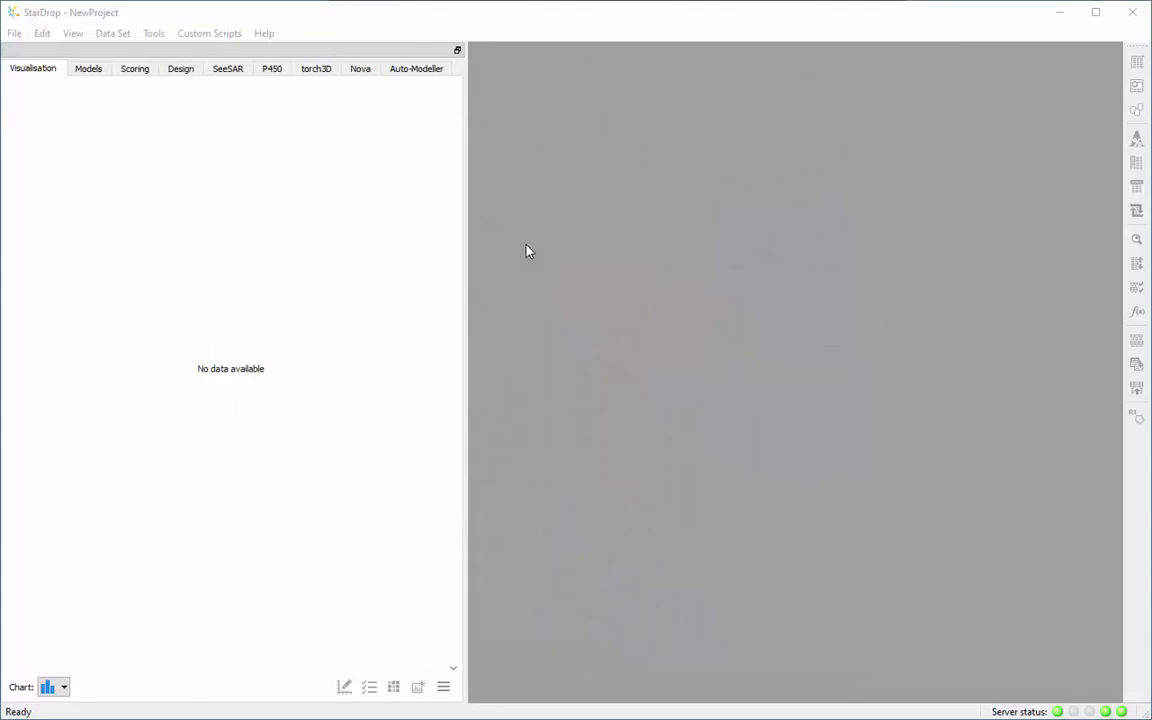
# - Open the project file SeeSAR Pose.sdproj from the SeeSAR Pose worked examples folder
pyautogui.click(20, 34)
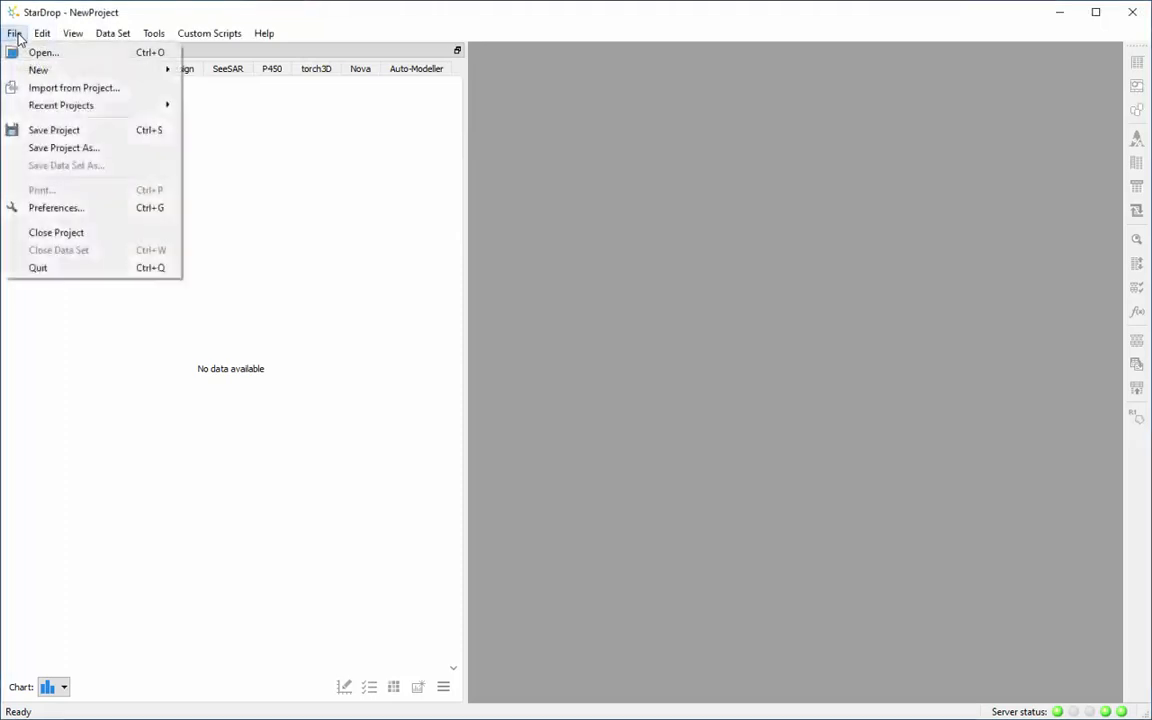
pyautogui.click(43, 53)
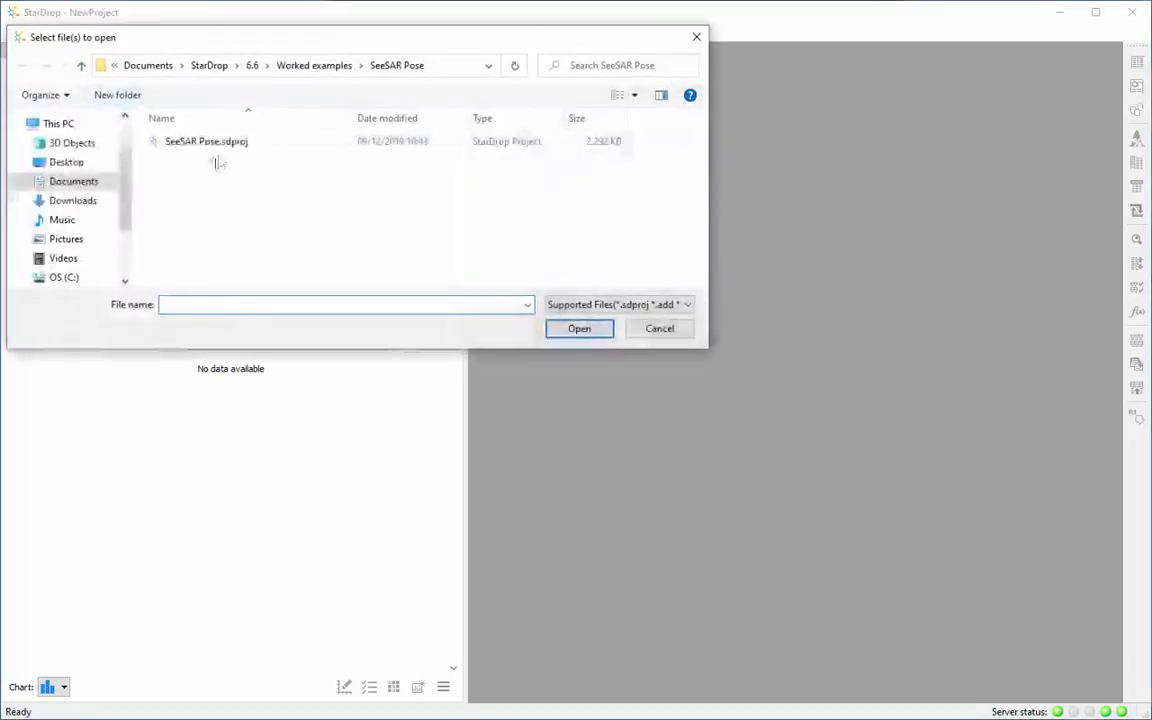
pyautogui.click(236, 147)
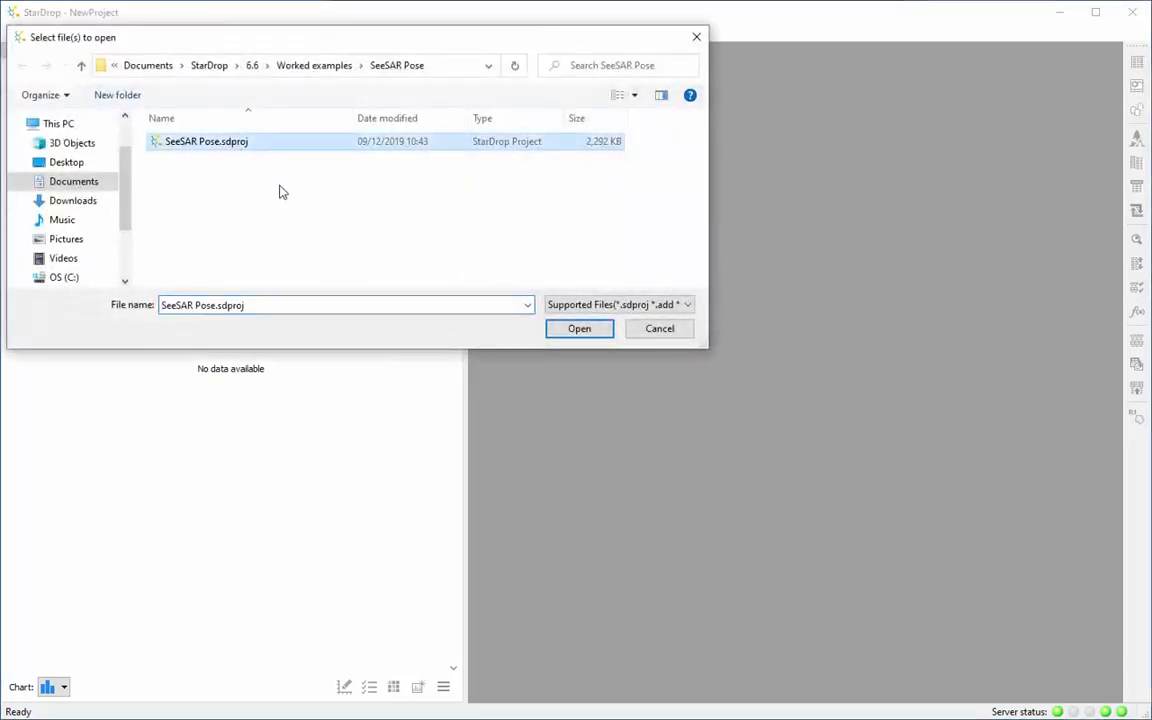
pyautogui.click(553, 333)
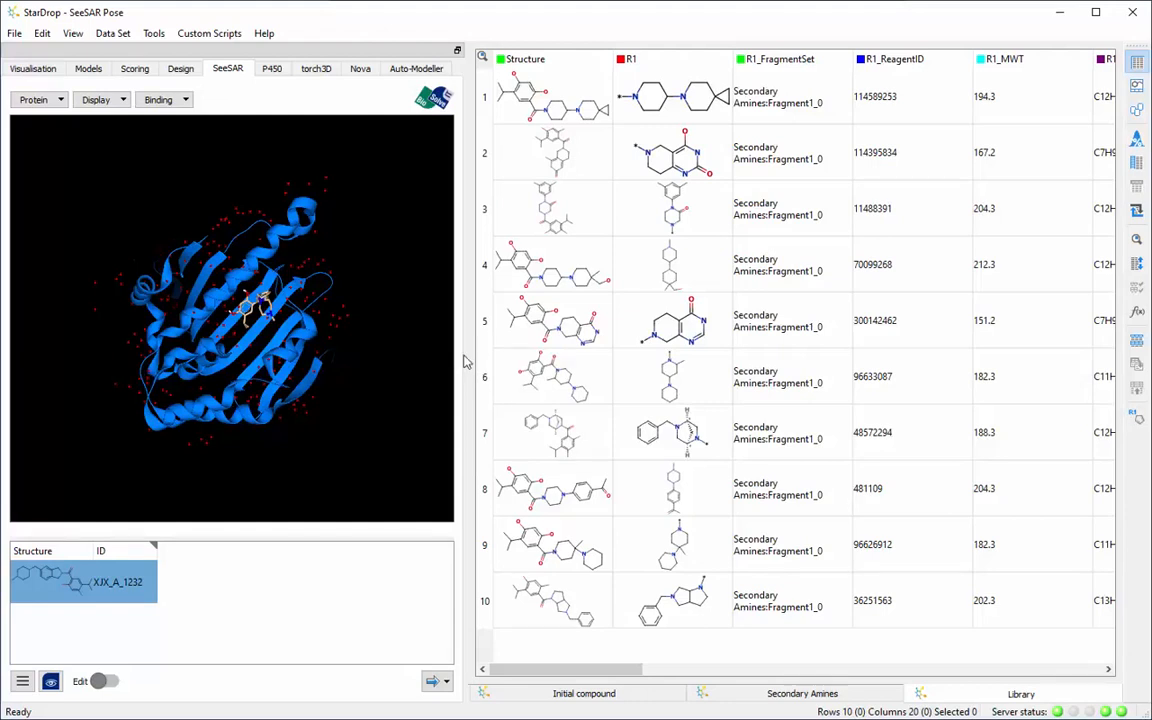
# - Generate docked poses for the Library compounds, using ligand XJX_A_1232 to define the binding site and leaving out the binding affinity estimate
pyautogui.click(437, 681)
pyautogui.click(456, 672)
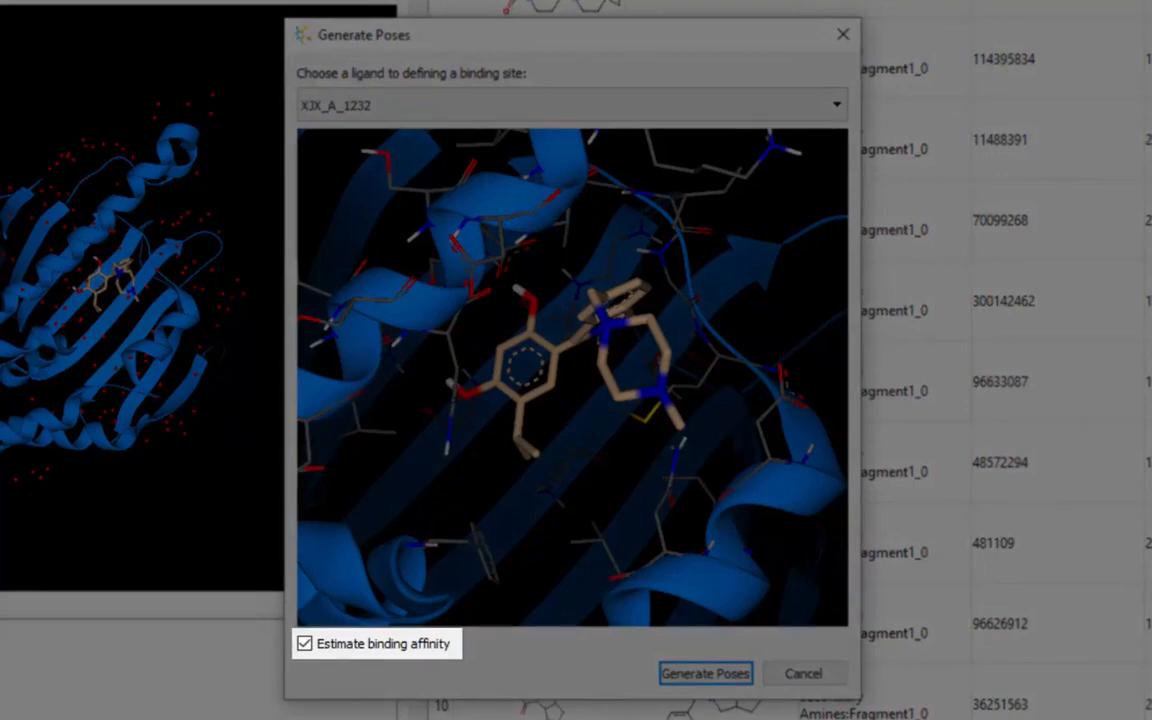
pyautogui.click(305, 645)
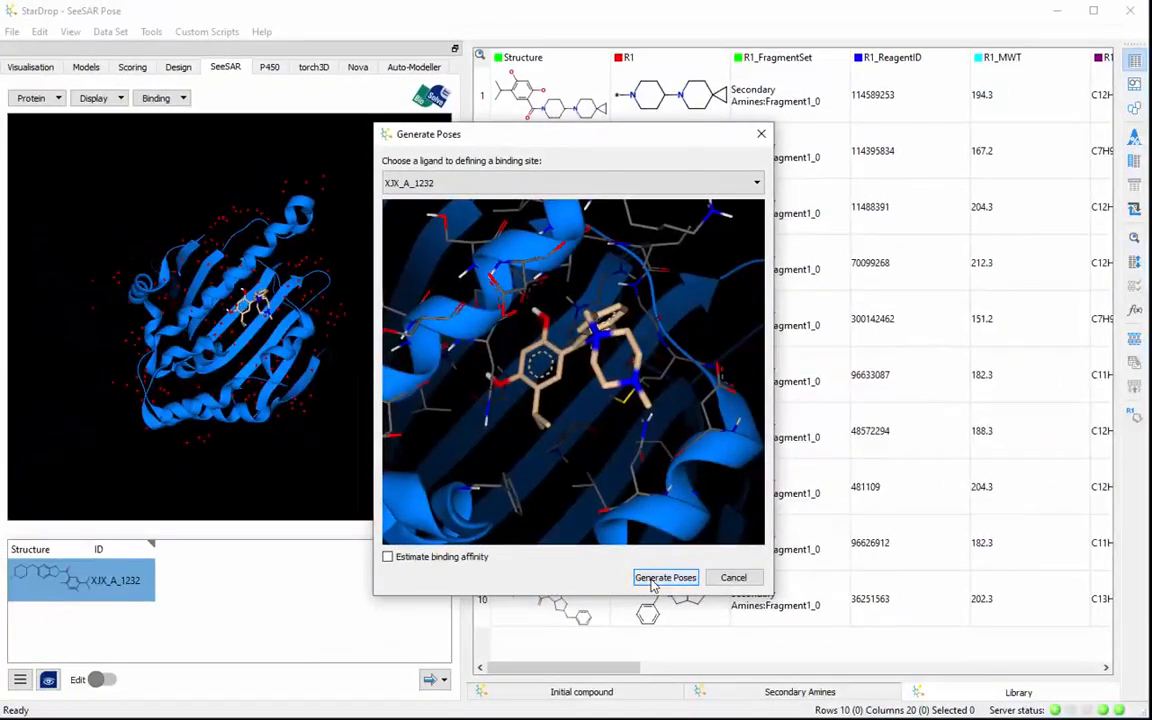
pyautogui.click(664, 584)
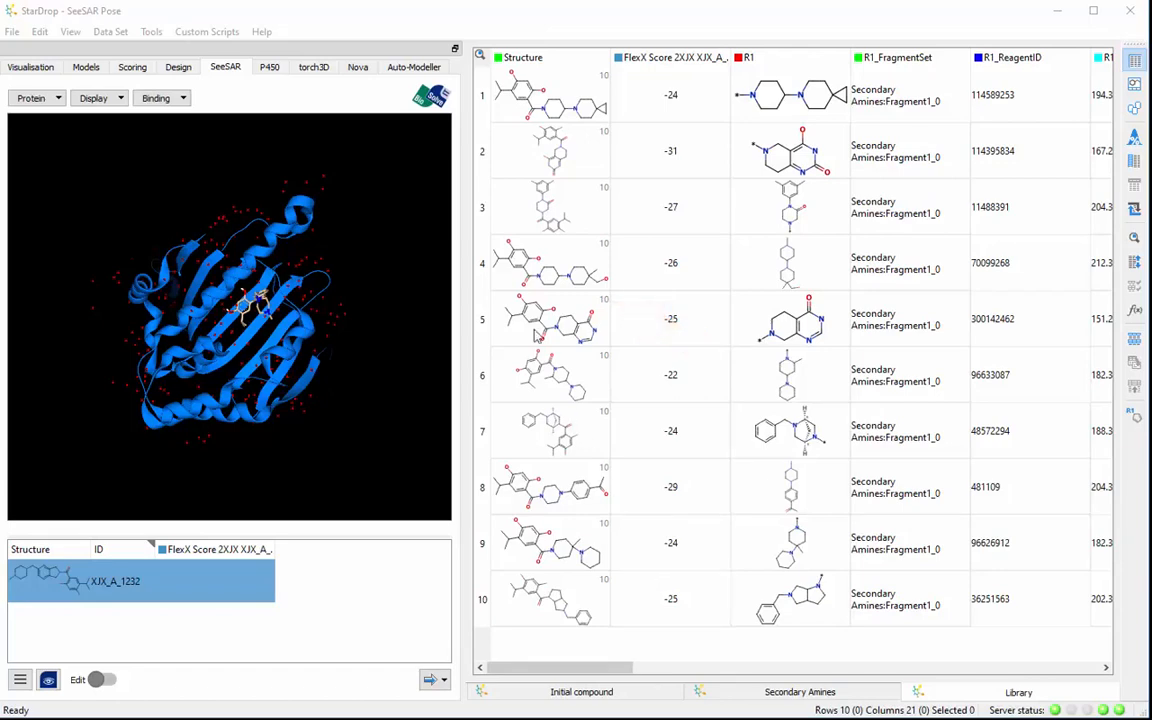
# - Show the docked pose of the row 3 compound in the protein and display the surrounding binding site residues
pyautogui.click(489, 208)
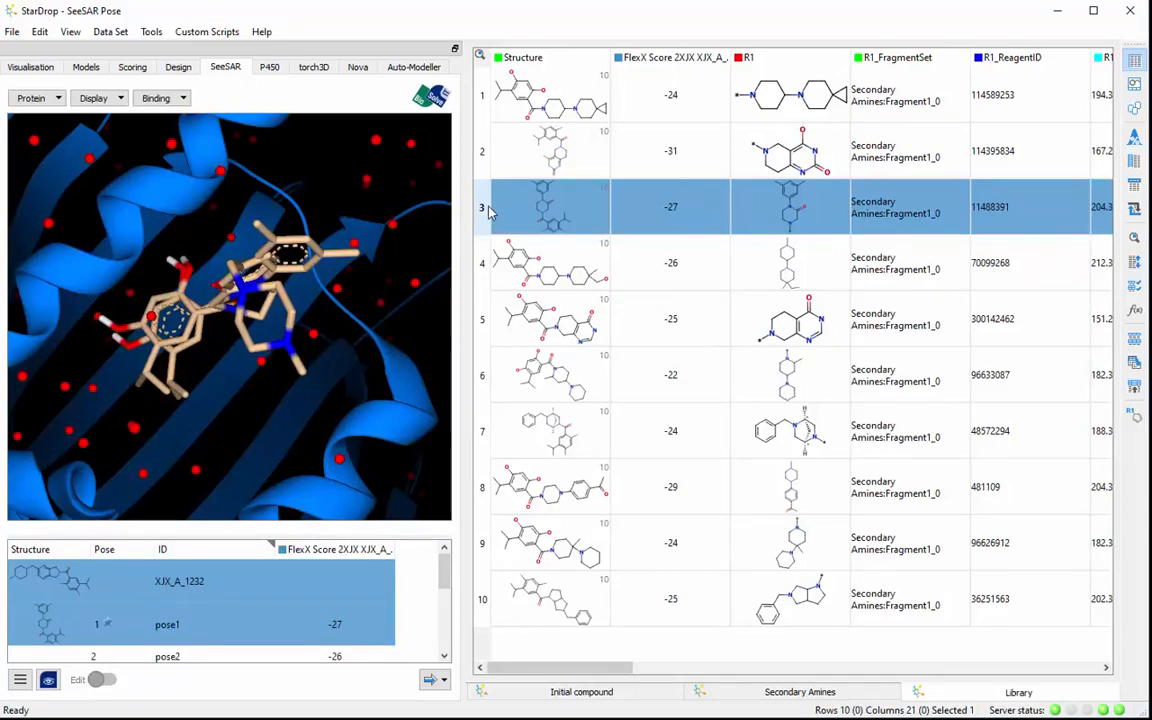
pyautogui.click(184, 98)
pyautogui.click(193, 119)
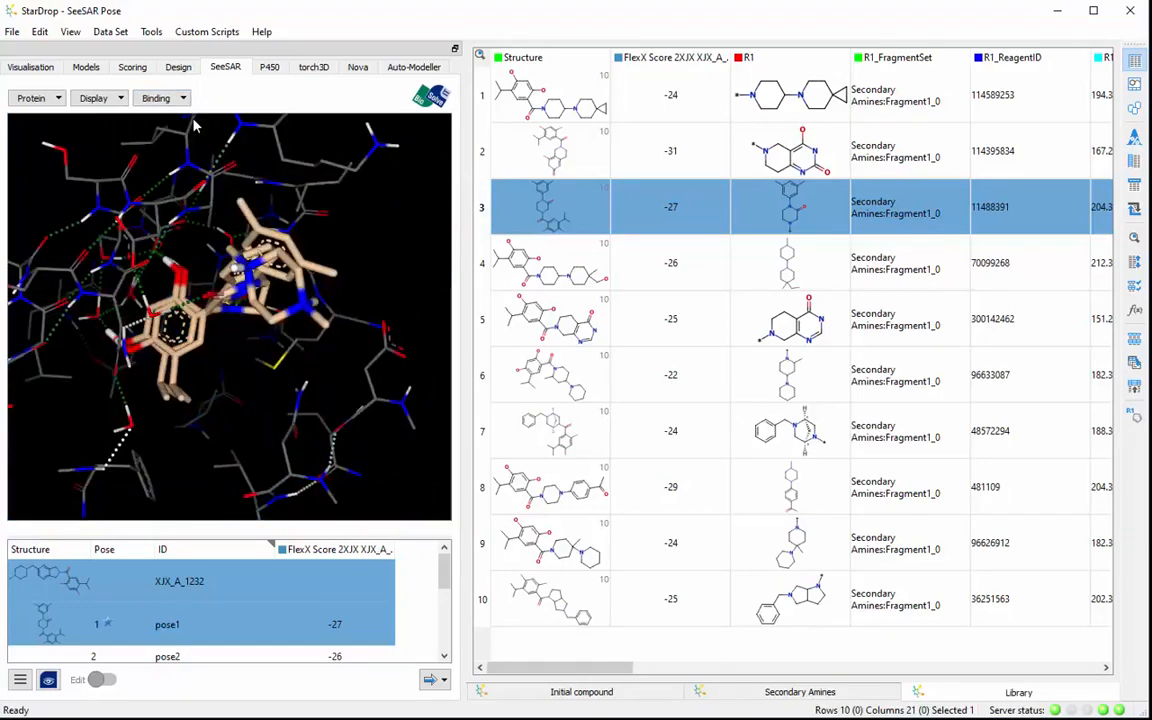
# - Turn on the protein surface in the 3D view, set to Transparent and Colour by LogP
pyautogui.click(119, 98)
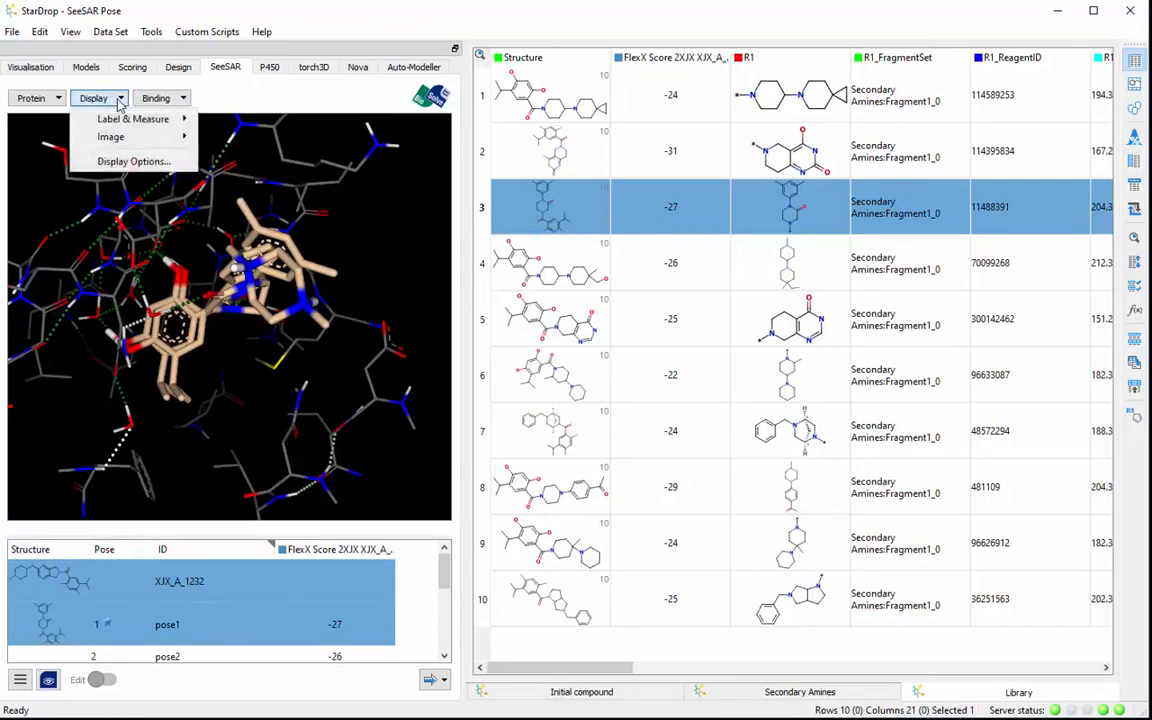
pyautogui.click(134, 161)
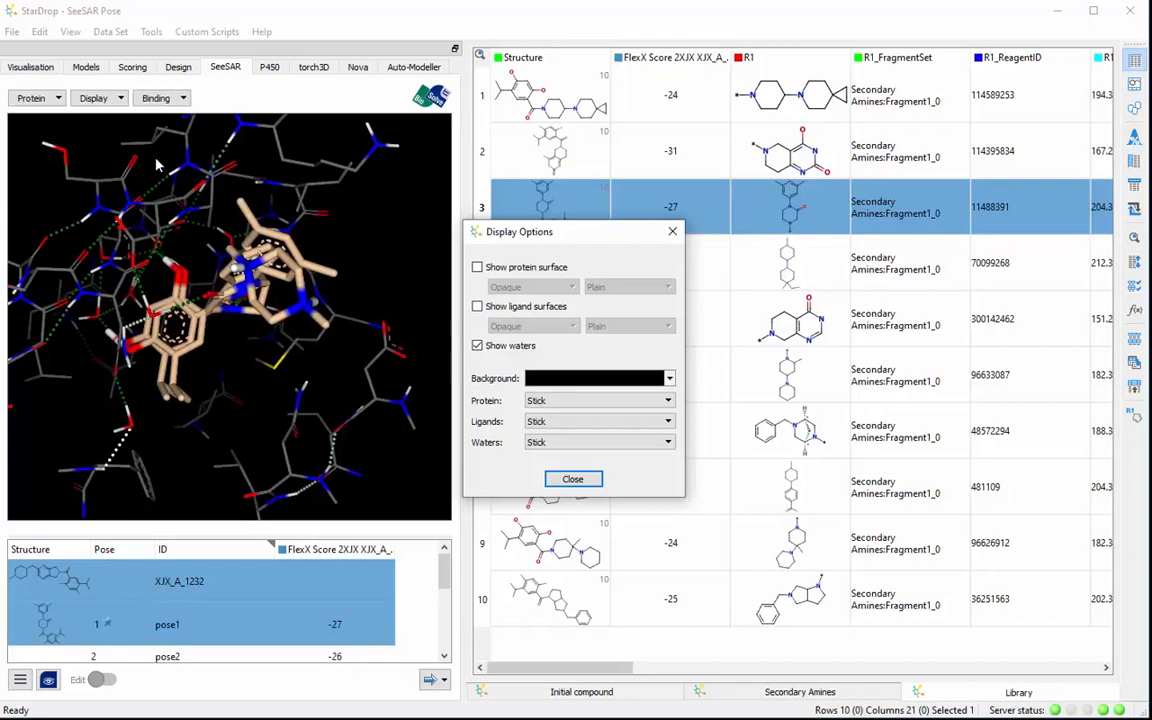
pyautogui.click(478, 268)
pyautogui.click(525, 287)
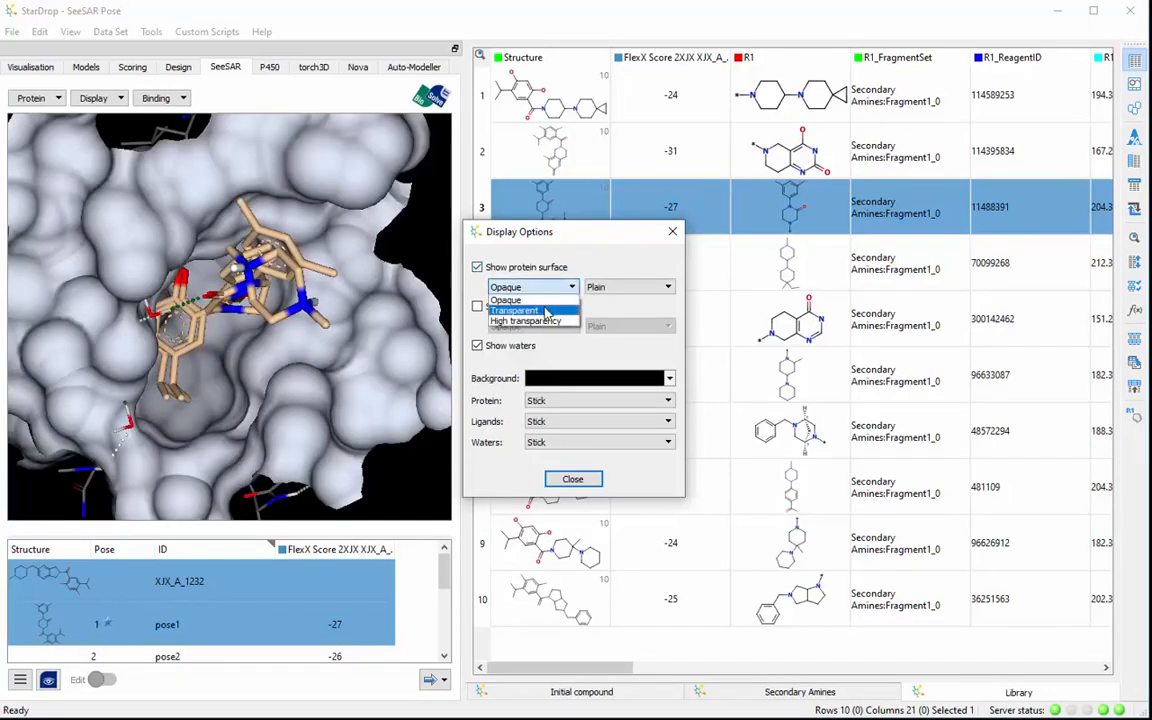
pyautogui.click(546, 312)
pyautogui.click(619, 288)
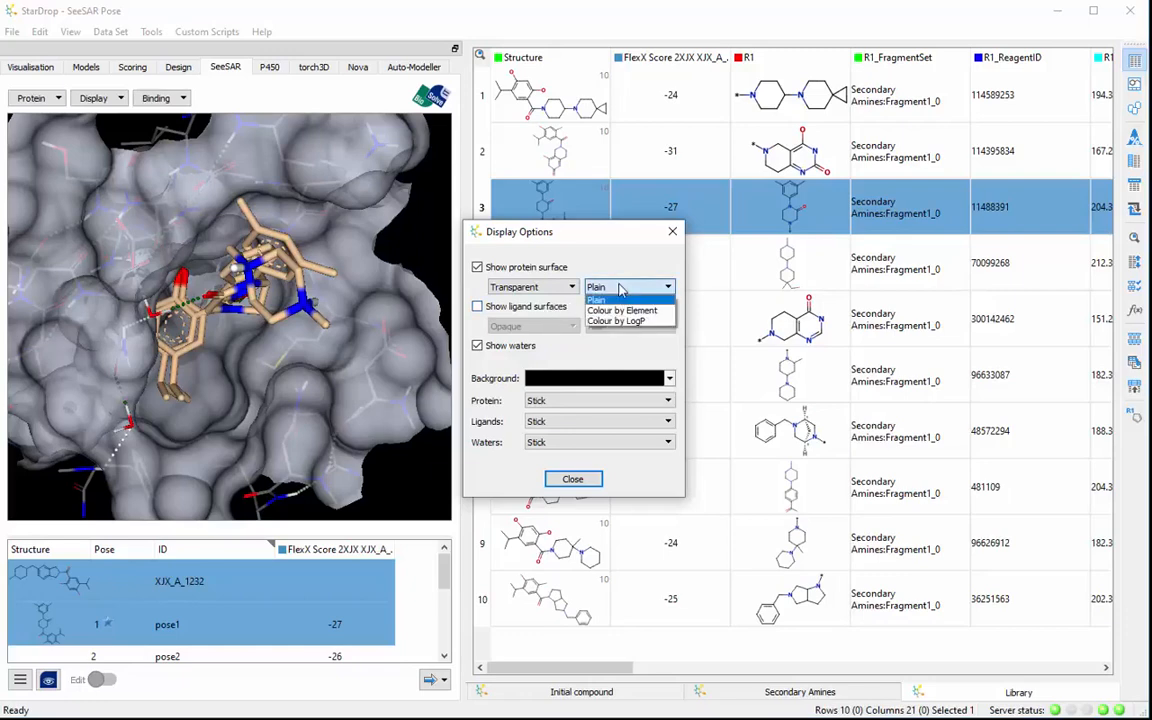
pyautogui.click(630, 321)
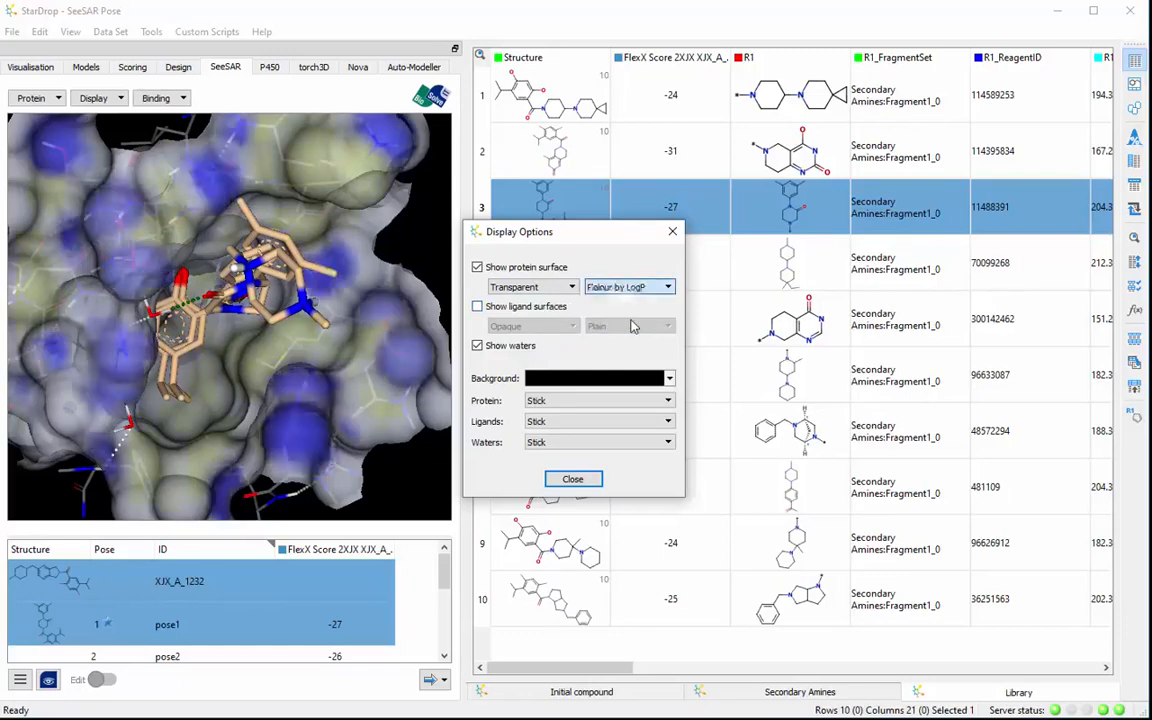
pyautogui.click(587, 481)
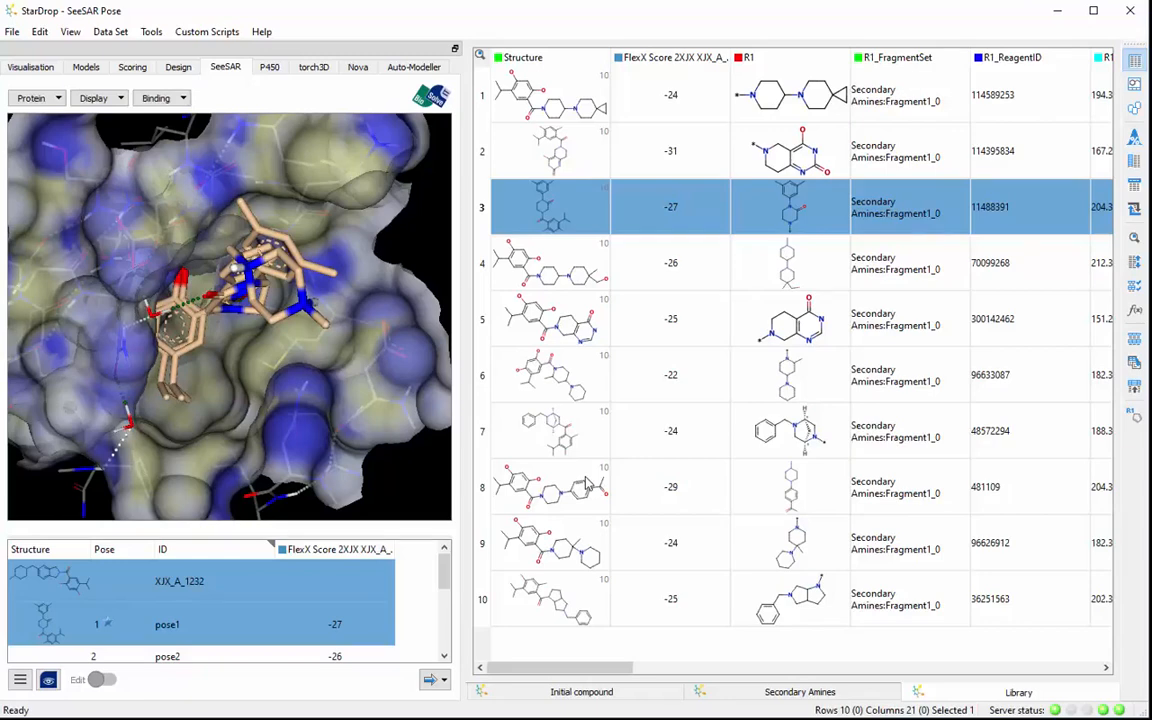
# - Examine pose1 and pose3 of the row 3 compound individually, viewing pose3 in the binding pocket from another angle
pyautogui.click(67, 627)
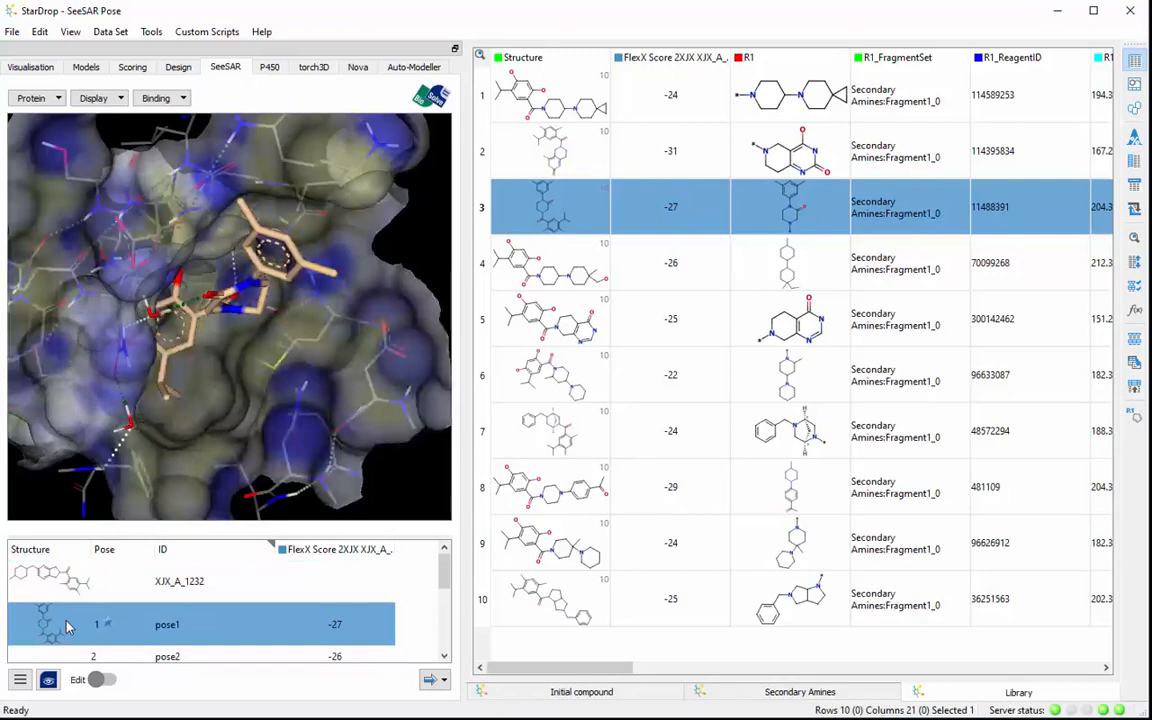
pyautogui.scroll(-1, 67, 627)
pyautogui.click(67, 627)
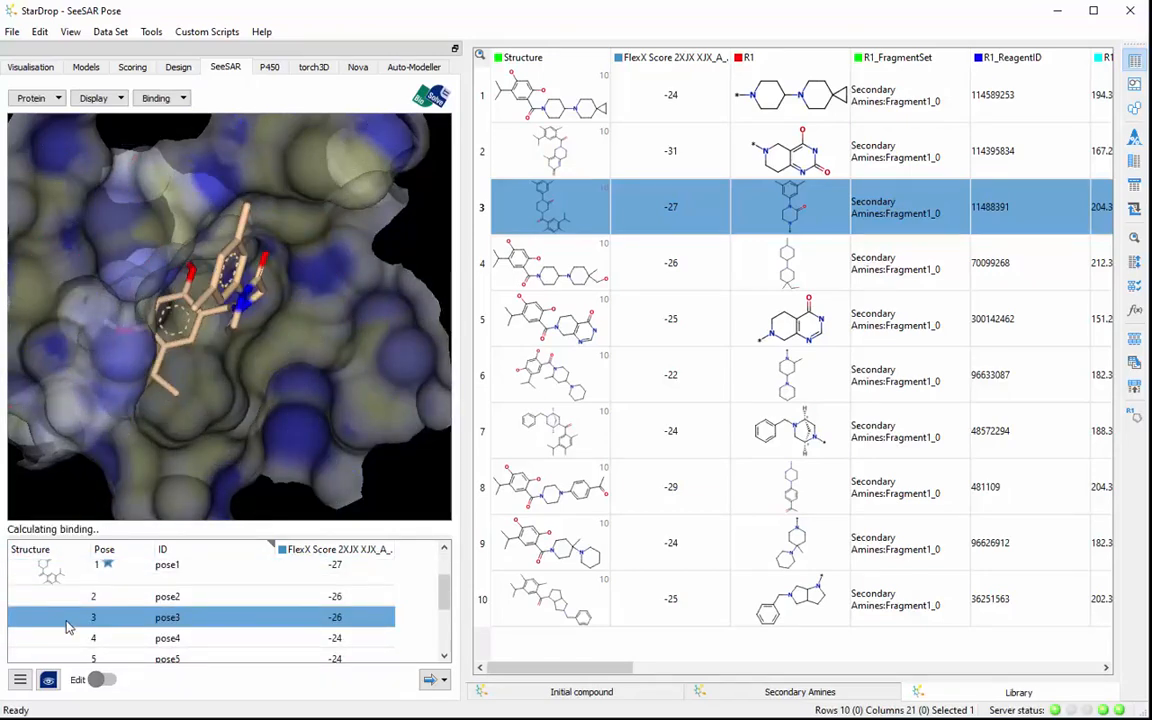
pyautogui.moveTo(164, 413); pyautogui.dragTo(160, 358)
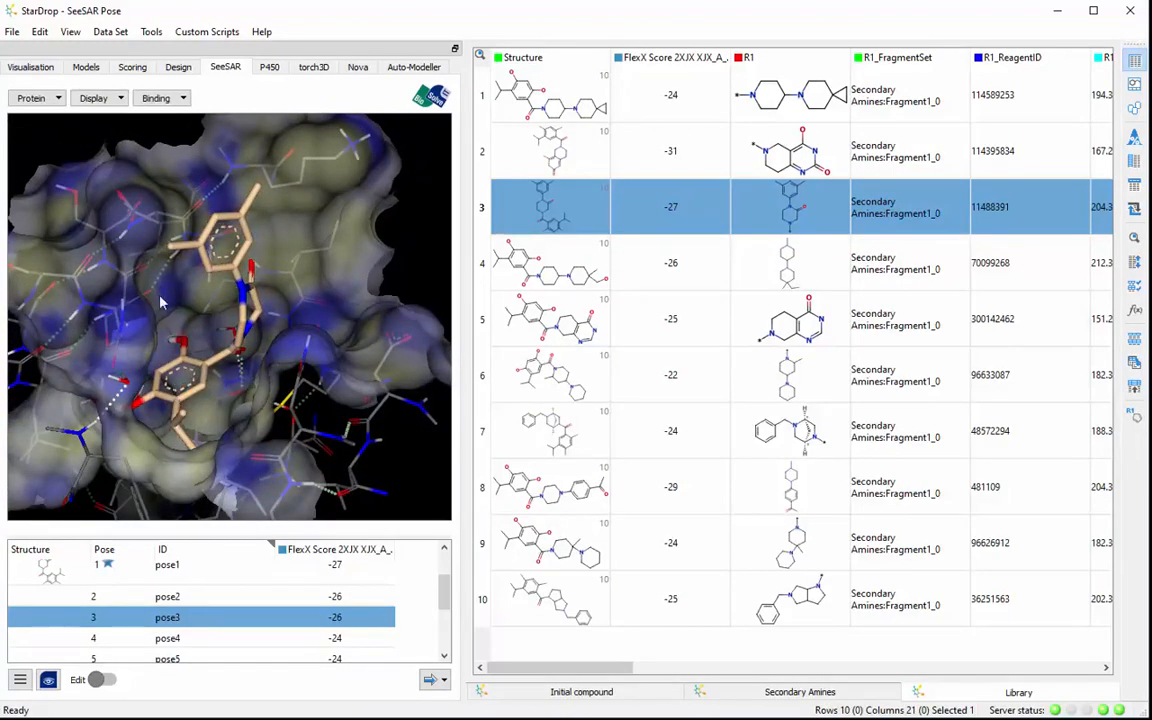
# - Score the Library compounds with the FlexX + Oral Non CNS Scoring Profile, accepting FlexX scores as exact values
pyautogui.click(140, 68)
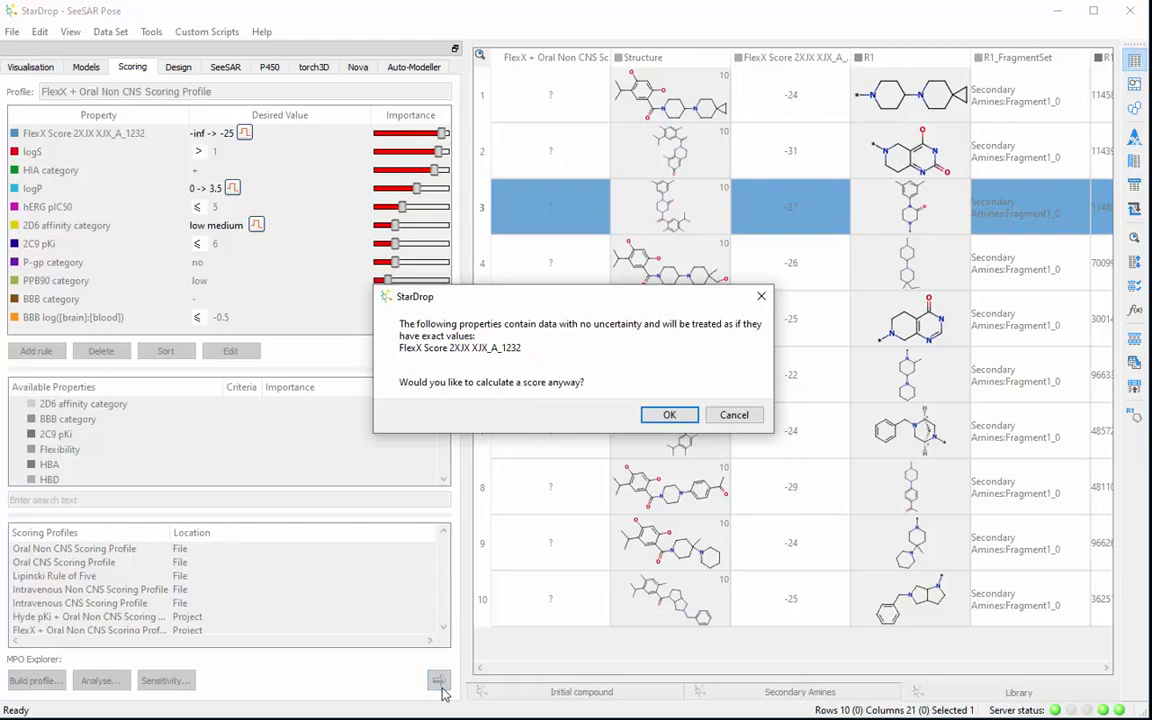
pyautogui.click(664, 414)
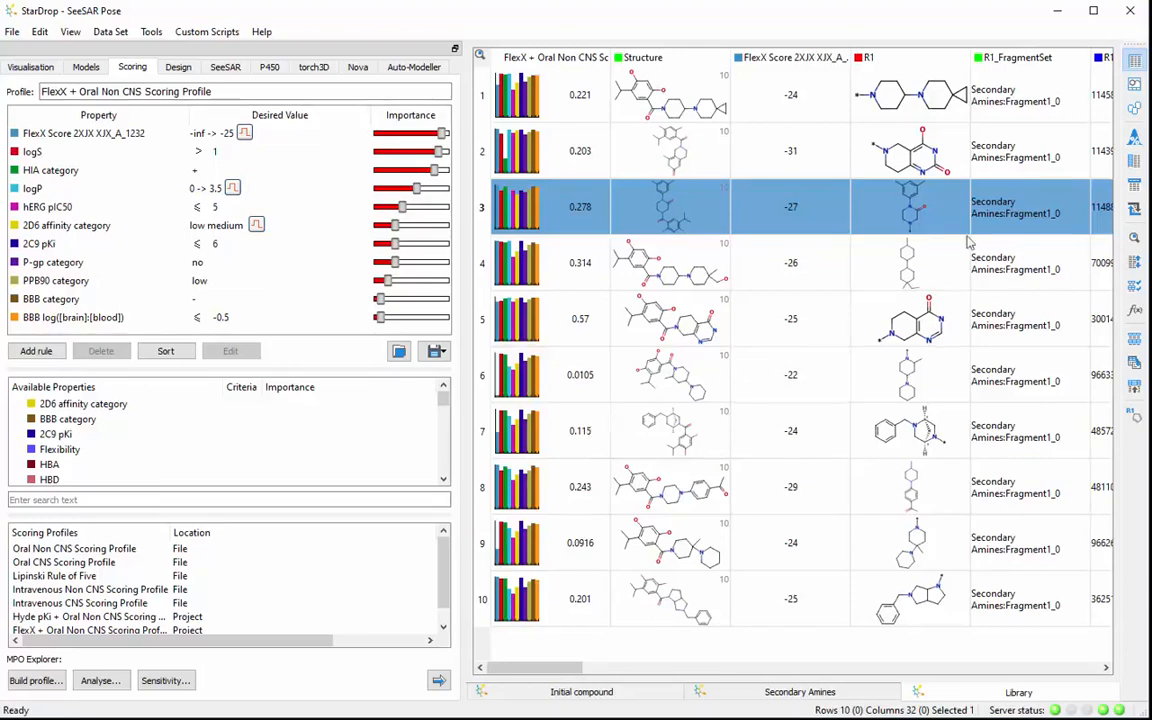
# - Display the Library as cards and colour the structures by their hERG pIC50 contributions, selecting the fourth compound's card
pyautogui.click(1134, 110)
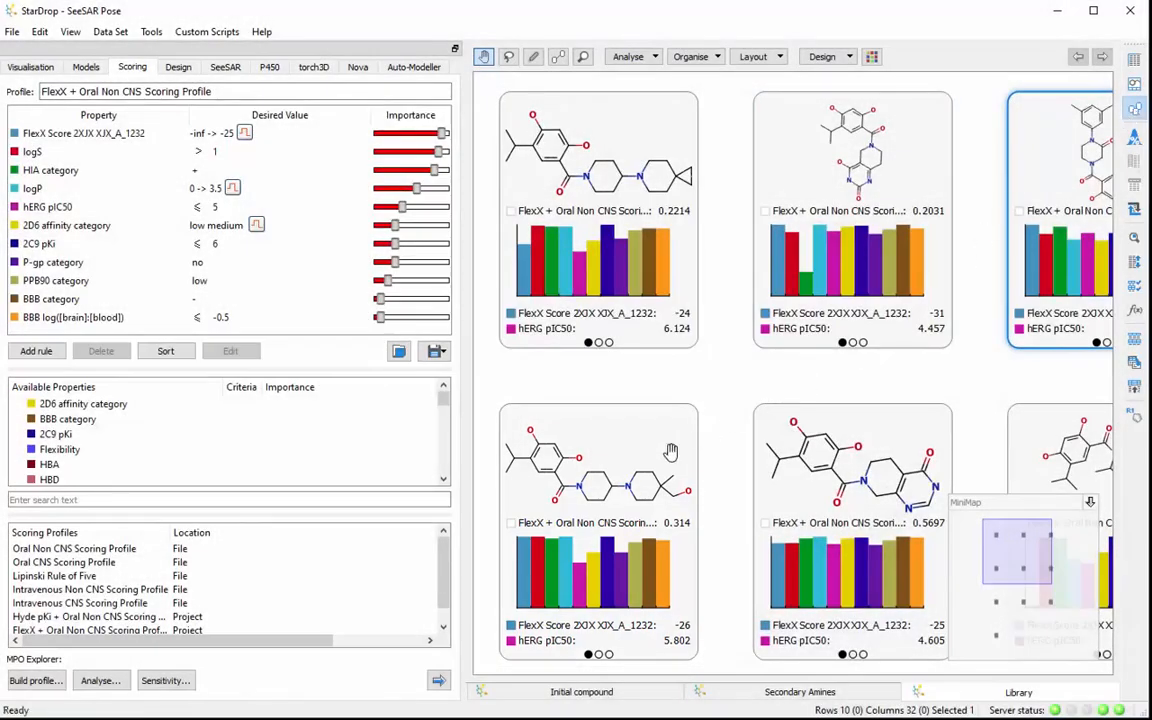
pyautogui.click(549, 642)
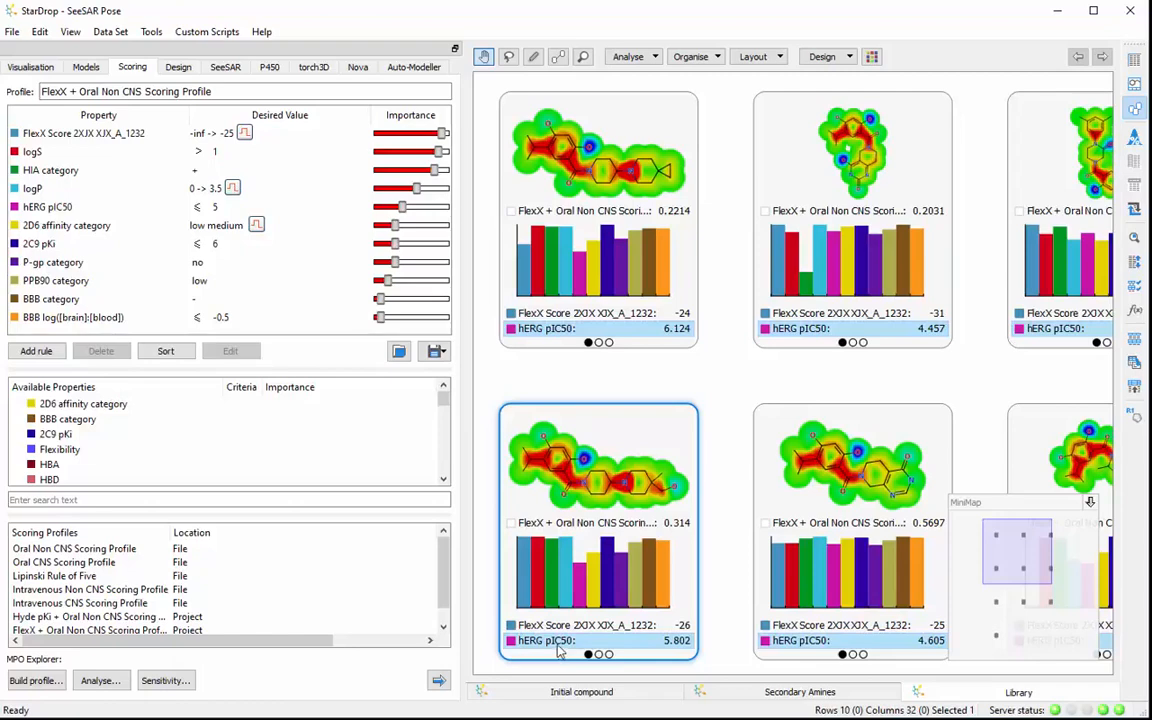
# - Edit the fourth compound's pose in SeeSAR, adding a double-bonded oxygen to turn the terminal CH2OH group into a carboxylic acid
pyautogui.click(226, 67)
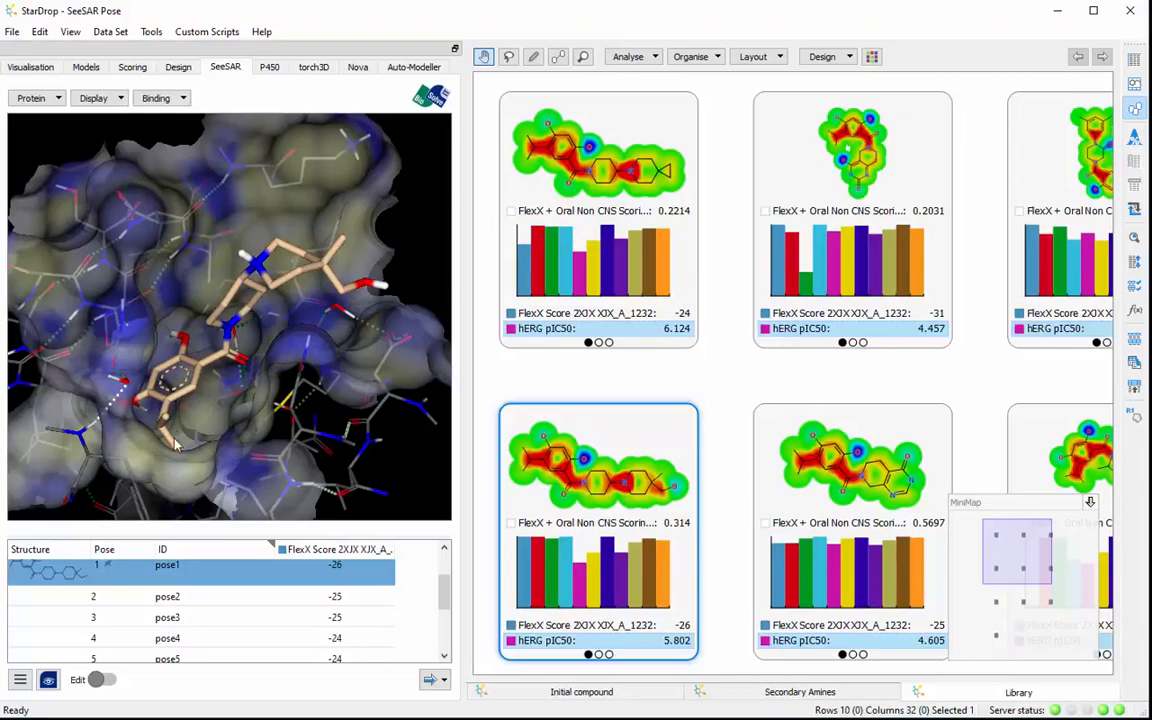
pyautogui.click(108, 680)
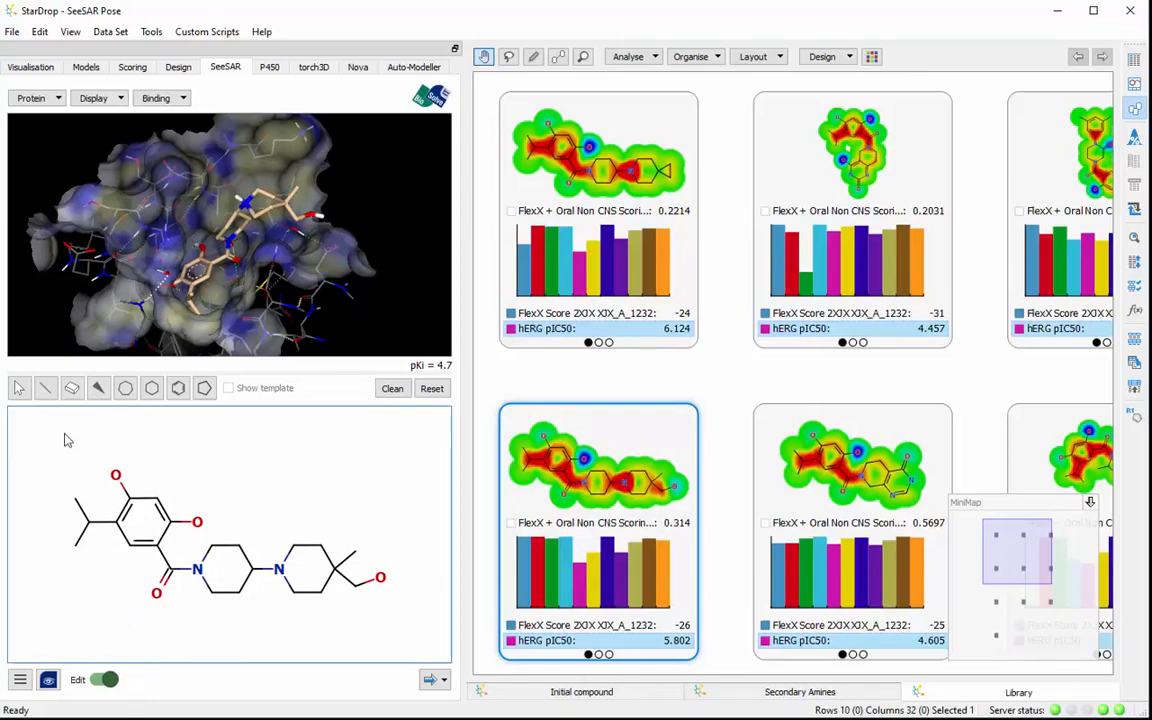
pyautogui.click(46, 390)
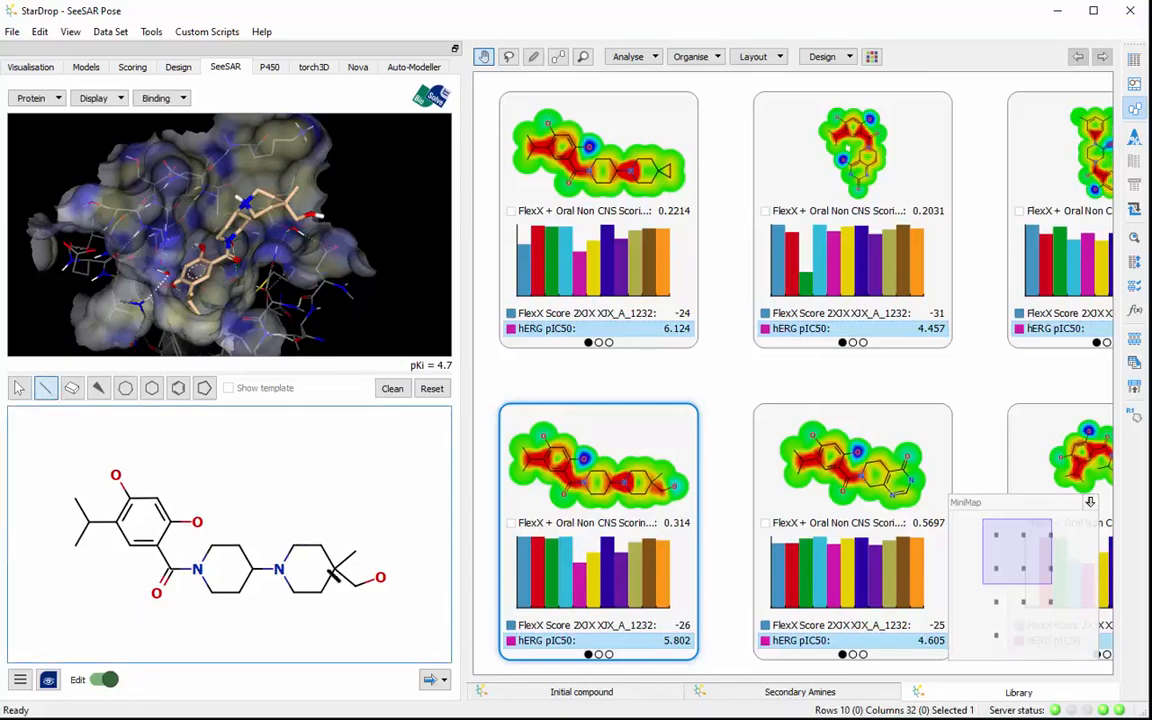
pyautogui.click(357, 588)
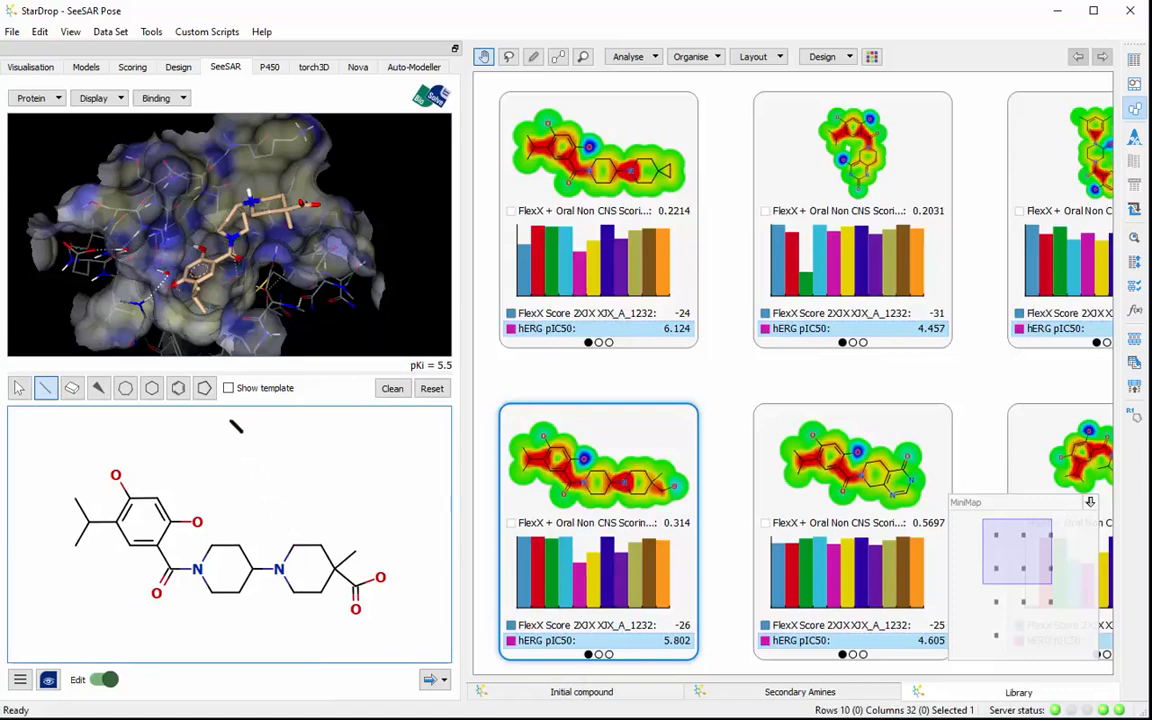
# - Show the template alongside the edited carboxylic acid compound and add its pose to the data set
pyautogui.click(229, 388)
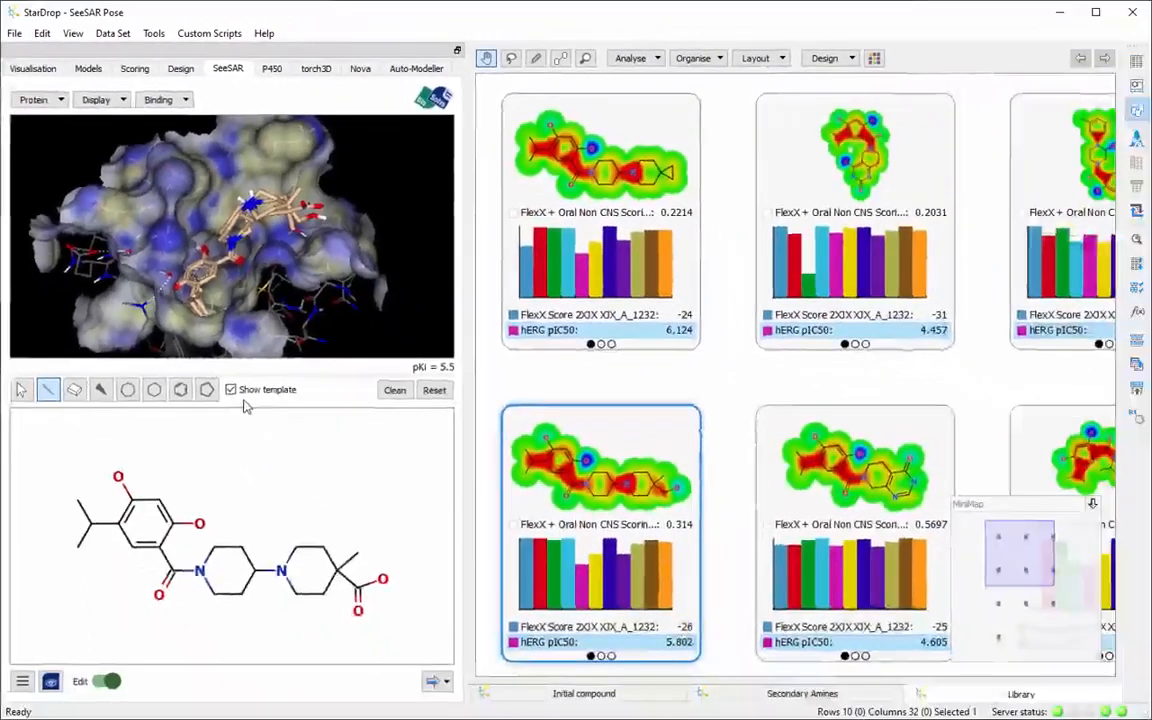
pyautogui.click(449, 681)
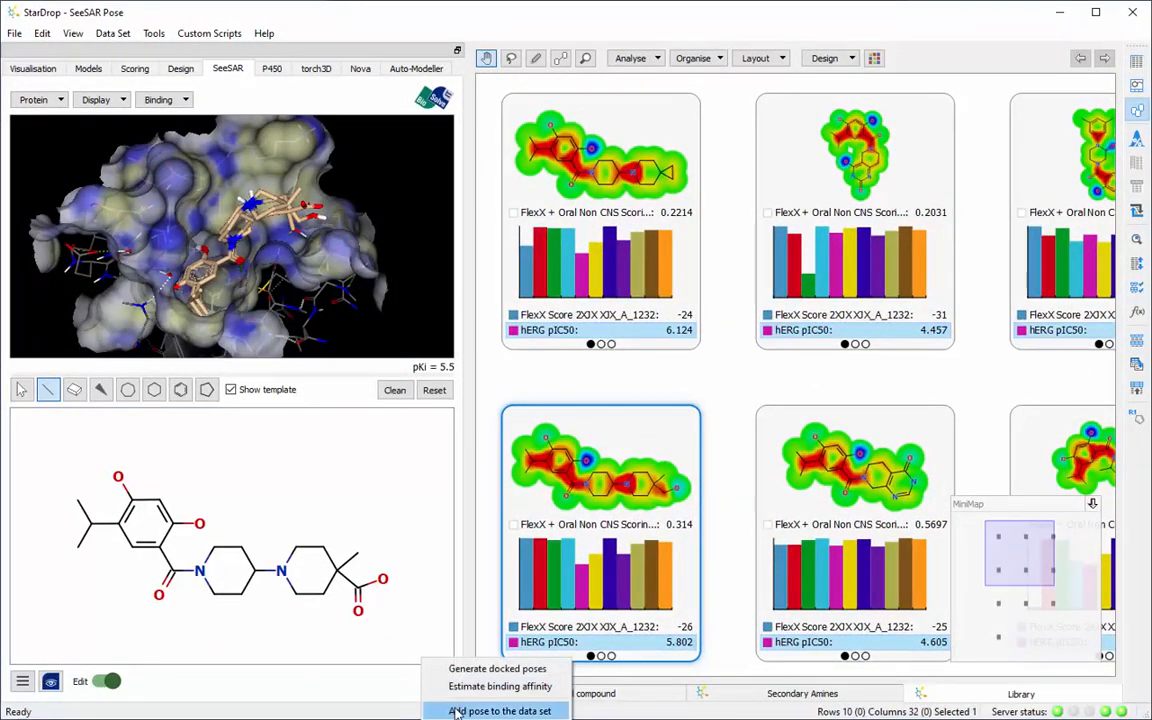
pyautogui.click(456, 711)
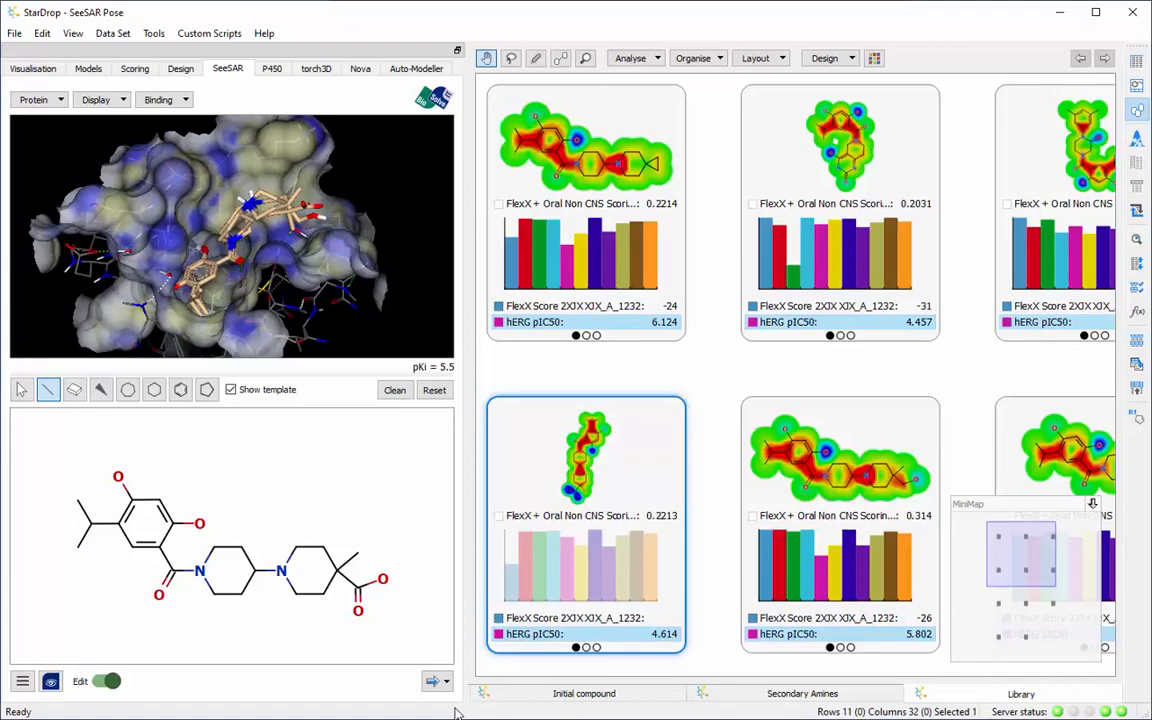
# - Return the Library to table view and leave structure editing to show the new compound's pose in the protein
pyautogui.click(1138, 63)
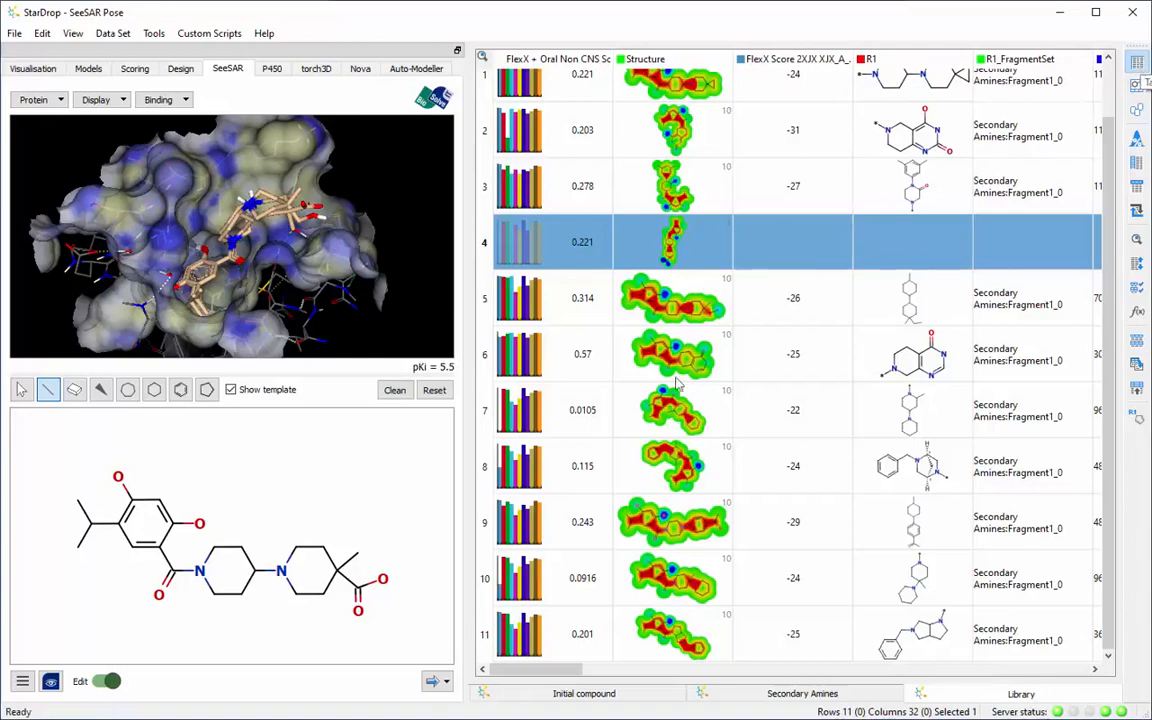
pyautogui.click(108, 681)
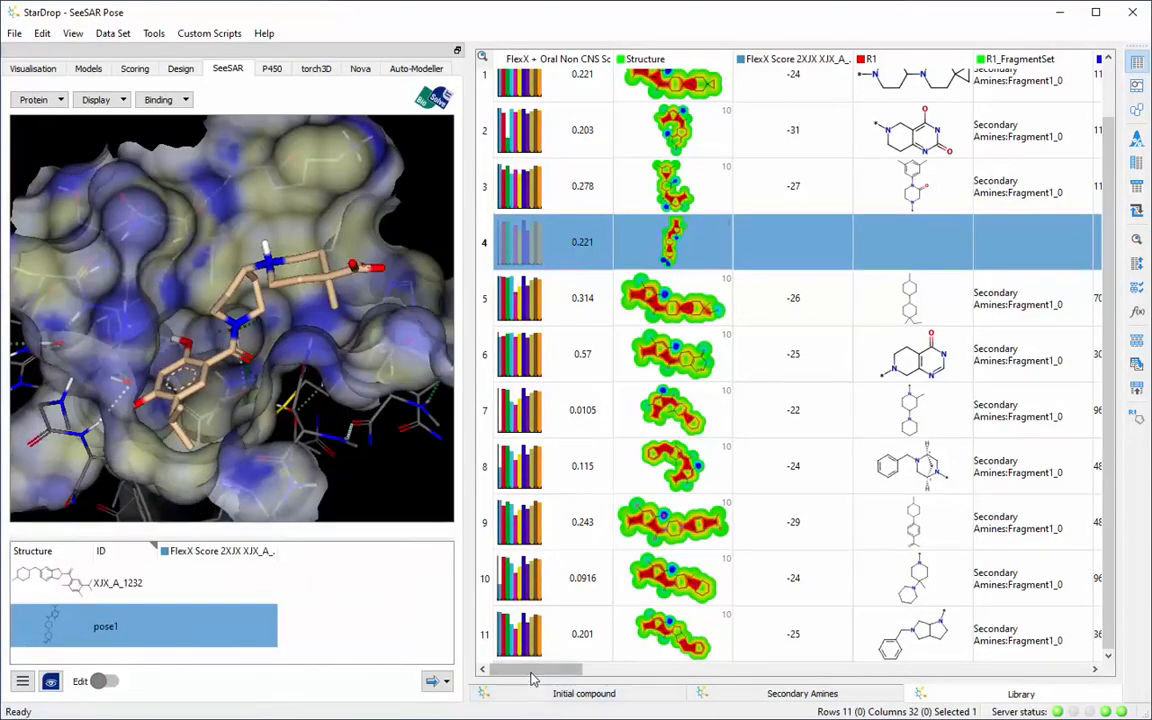
pyautogui.moveTo(540, 669); pyautogui.dragTo(365, 716)
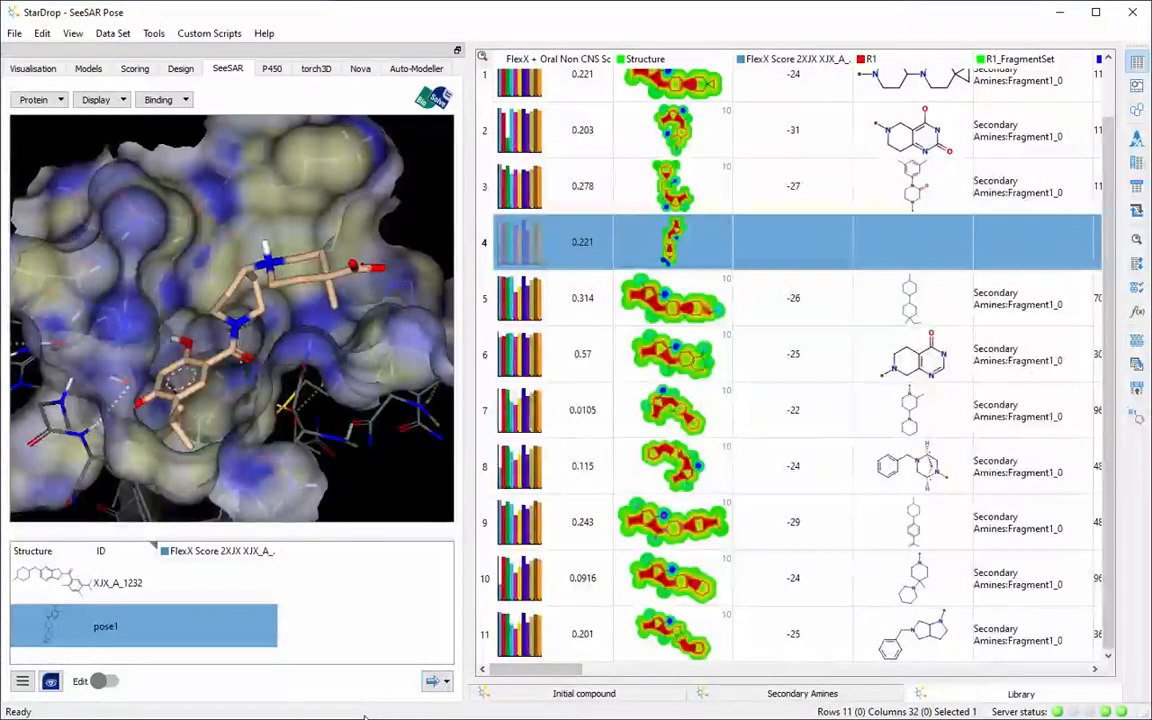